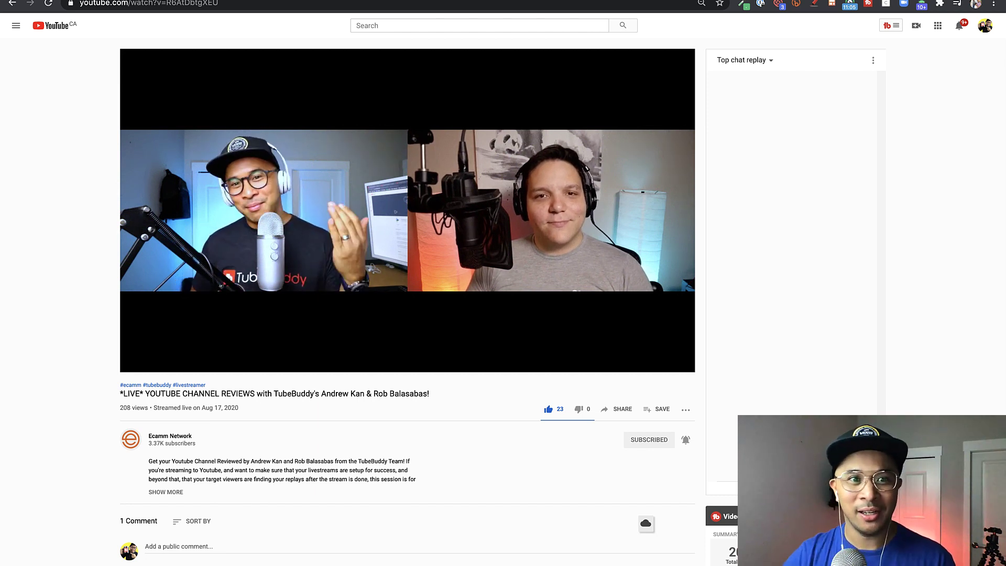
# - Switch the browser to the Facebook copy of the live stream replay
pyautogui.hotkey('ctrl', 'Tab')
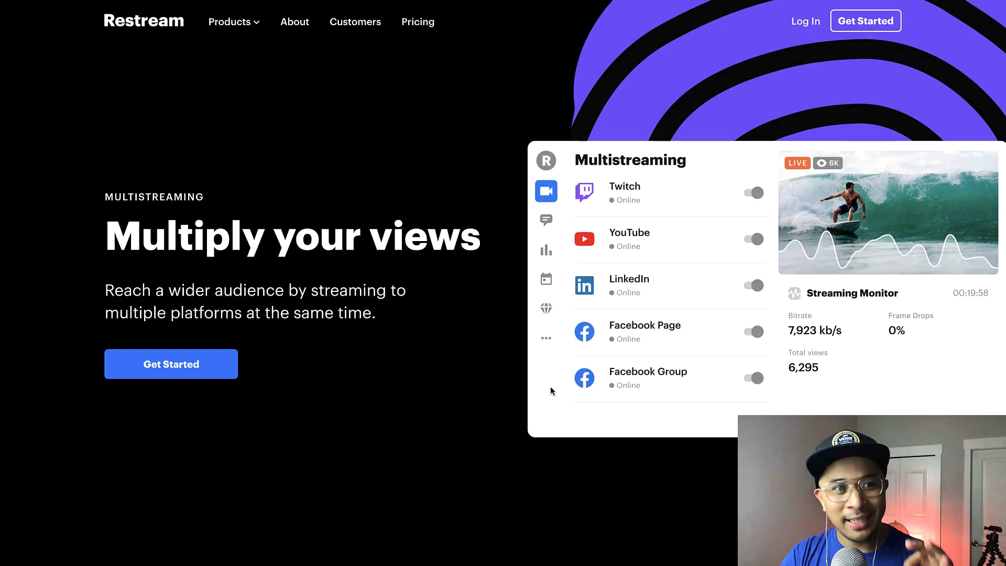
pyautogui.scroll(-2, 550, 386)
pyautogui.scroll(-2, 550, 390)
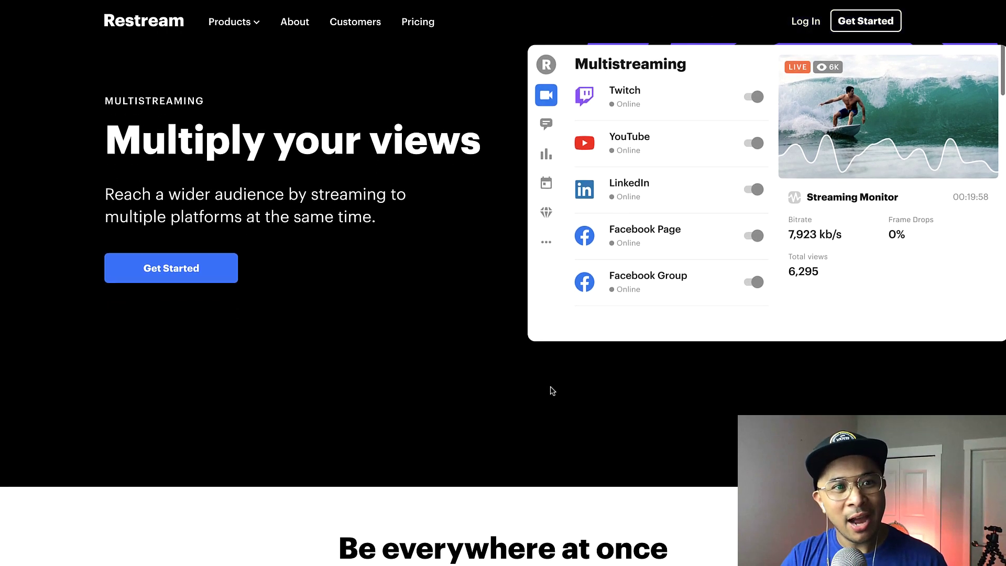
pyautogui.scroll(-2, 550, 389)
pyautogui.scroll(-1, 550, 389)
pyautogui.scroll(-2, 550, 389)
pyautogui.scroll(-5, 550, 389)
pyautogui.scroll(-3, 550, 389)
pyautogui.scroll(-2, 550, 386)
pyautogui.scroll(-2, 550, 385)
pyautogui.scroll(-3, 551, 386)
pyautogui.scroll(-3, 551, 386)
pyautogui.scroll(-1, 550, 386)
pyautogui.scroll(-1, 550, 386)
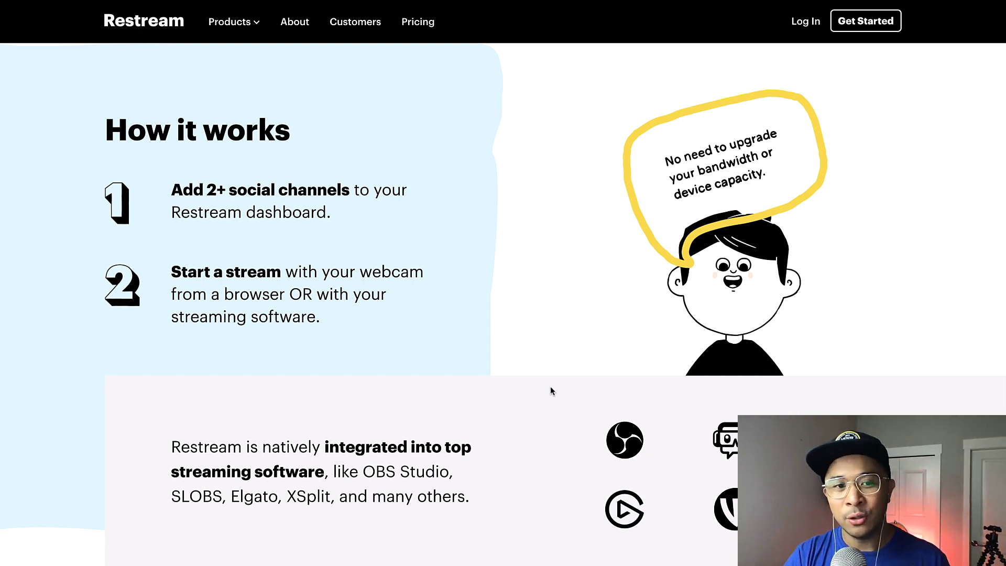
pyautogui.scroll(-2, 550, 386)
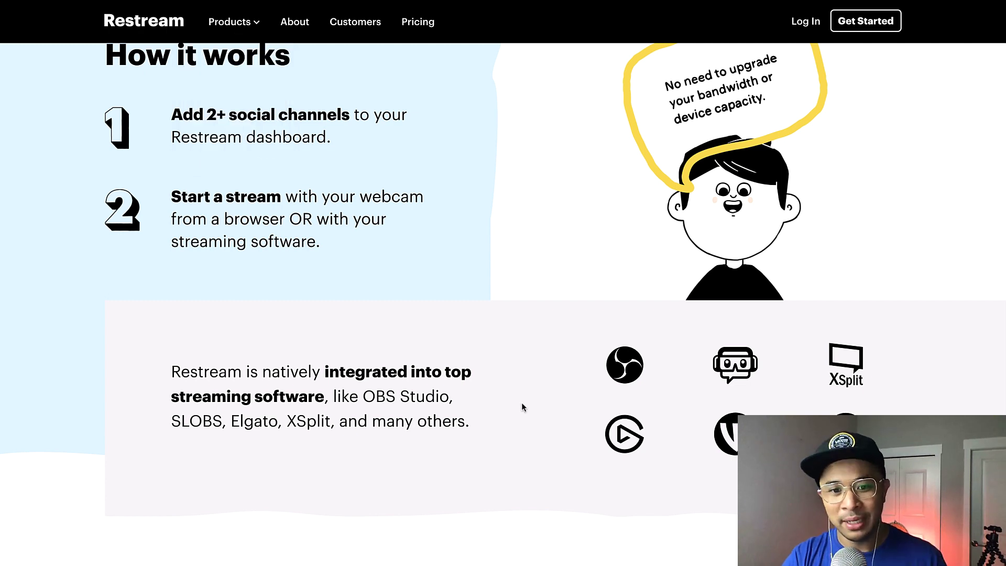
pyautogui.scroll(-3, 522, 403)
pyautogui.scroll(-3, 521, 403)
pyautogui.scroll(-2, 521, 403)
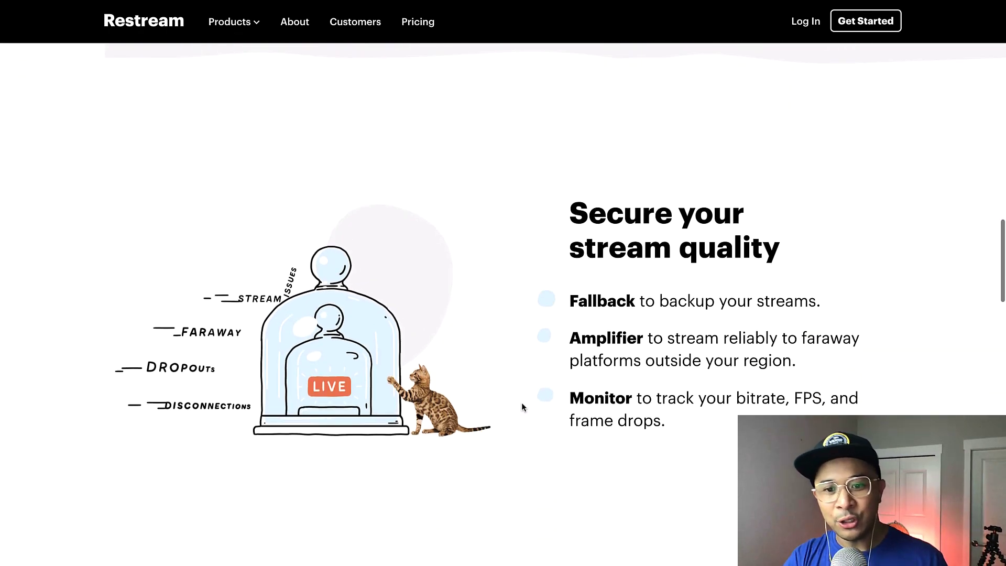
pyautogui.scroll(-3, 520, 402)
pyautogui.scroll(-3, 521, 403)
pyautogui.scroll(-2, 522, 403)
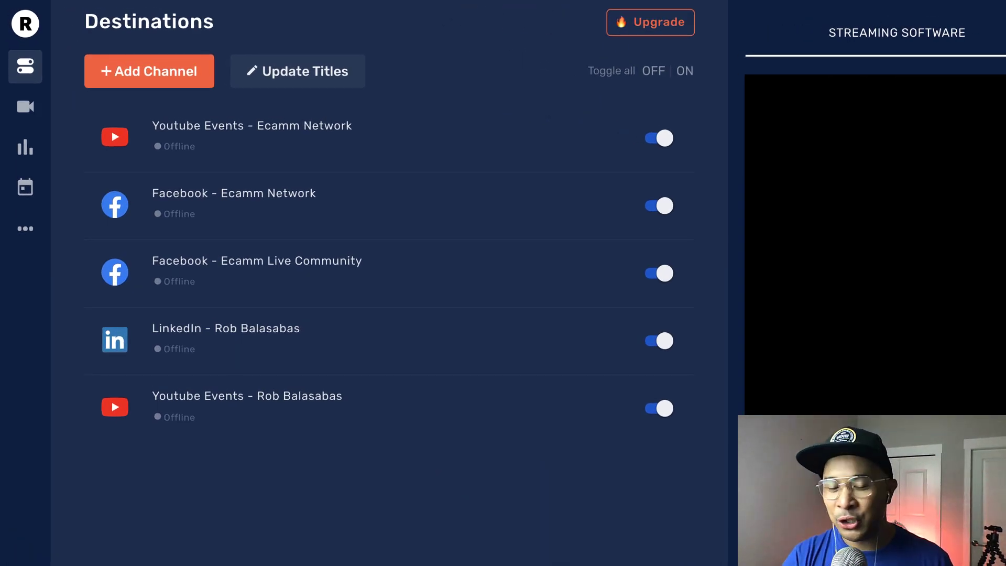
pyautogui.moveTo(390, 138)
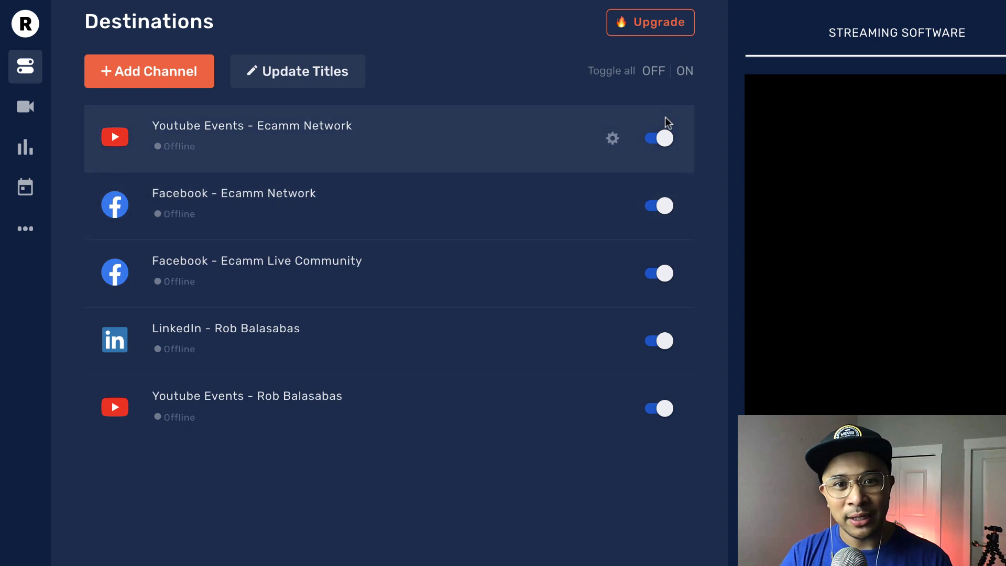
# - Switch off all five Restream destinations: YouTube Events, both Facebook channels, LinkedIn, second YouTube Events
pyautogui.click(665, 138)
pyautogui.click(664, 206)
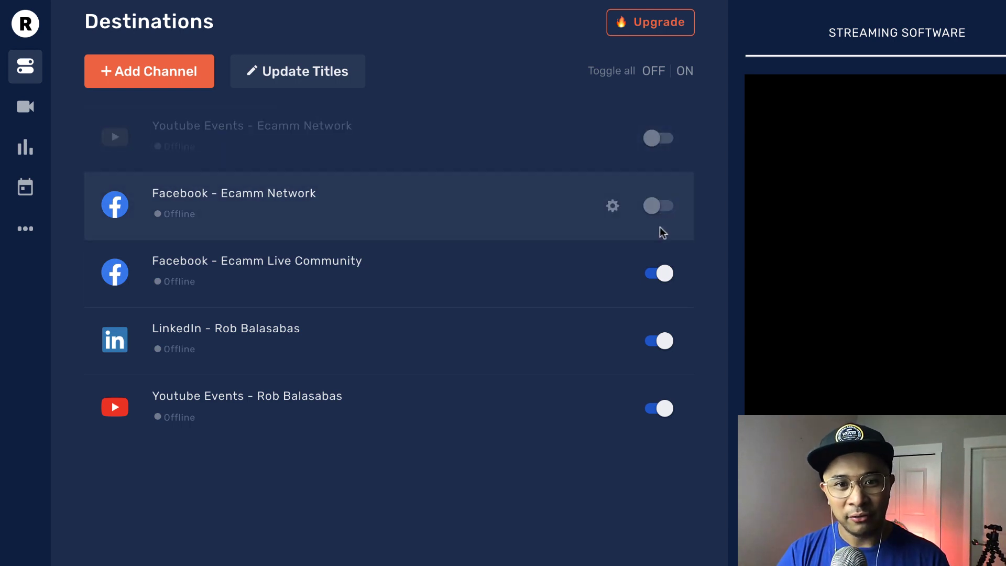
pyautogui.click(660, 273)
pyautogui.click(660, 340)
pyautogui.click(660, 408)
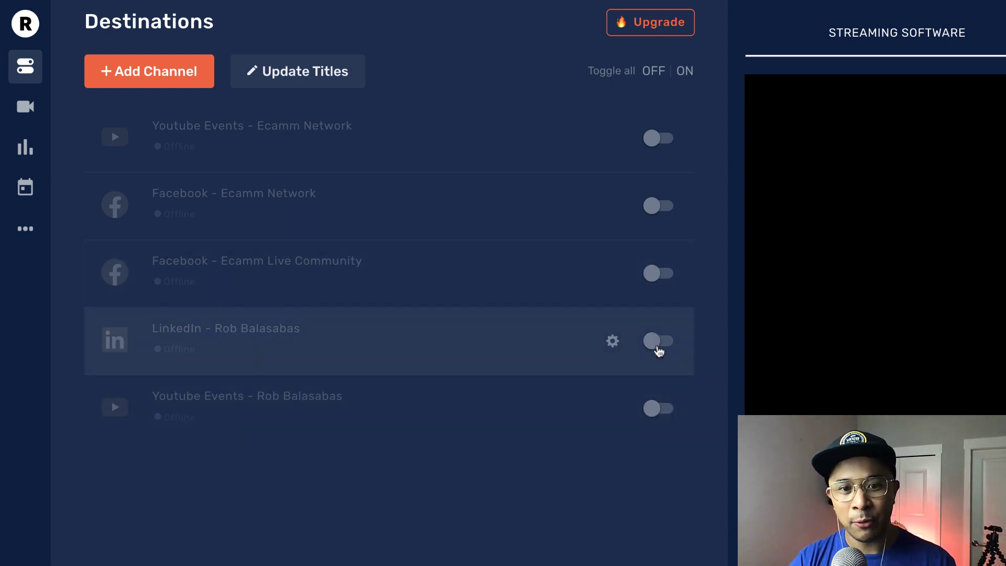
# - Re-enable only the LinkedIn channel and the second YouTube Events channel
pyautogui.click(659, 341)
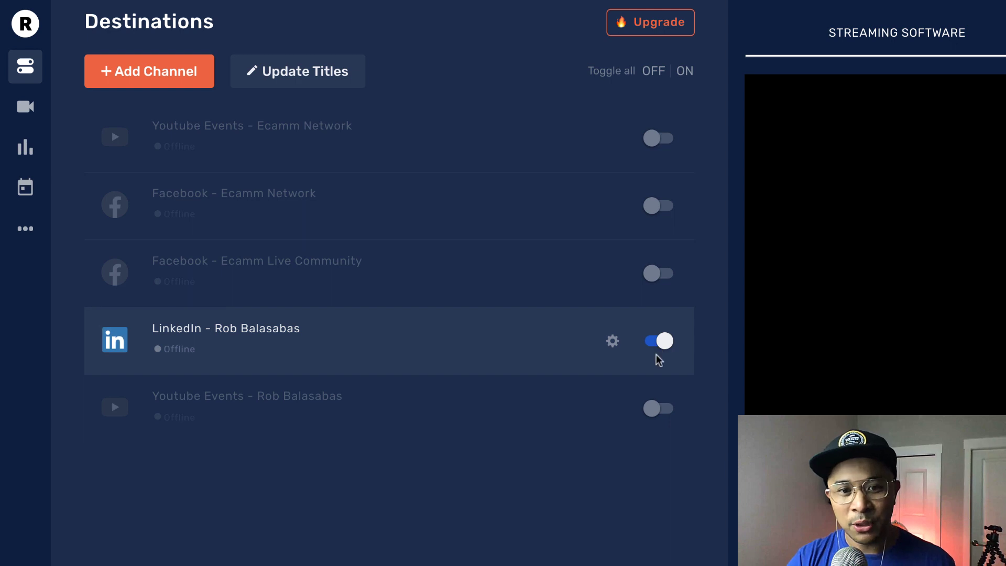
pyautogui.click(657, 409)
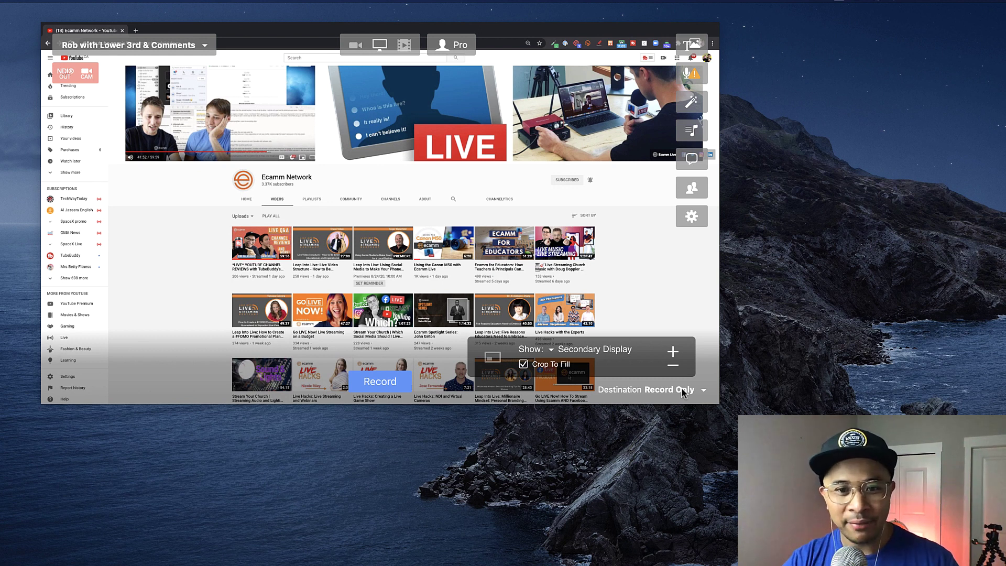
# - Change Ecamm Live's destination from Record Only to Restream.io
pyautogui.click(682, 388)
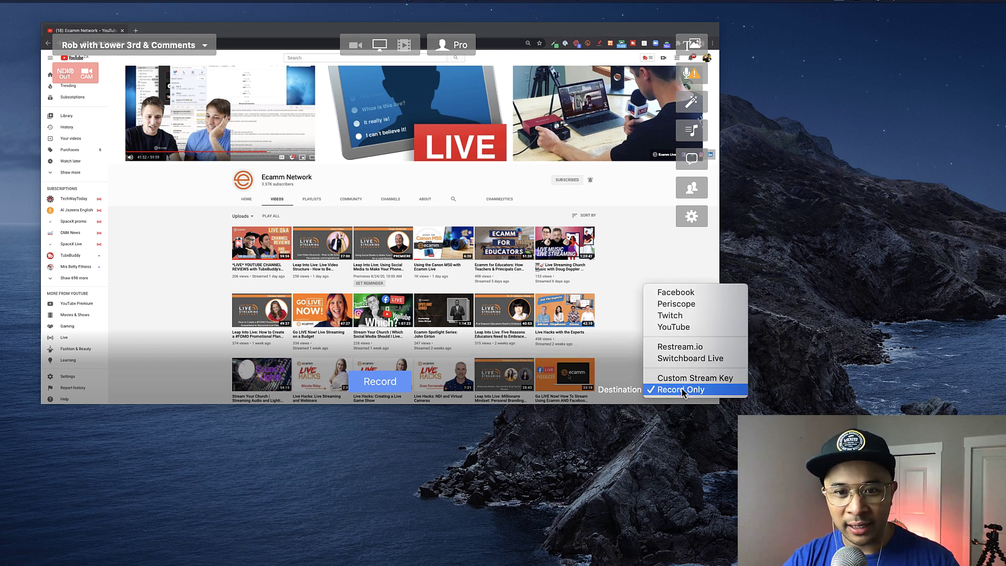
pyautogui.click(680, 346)
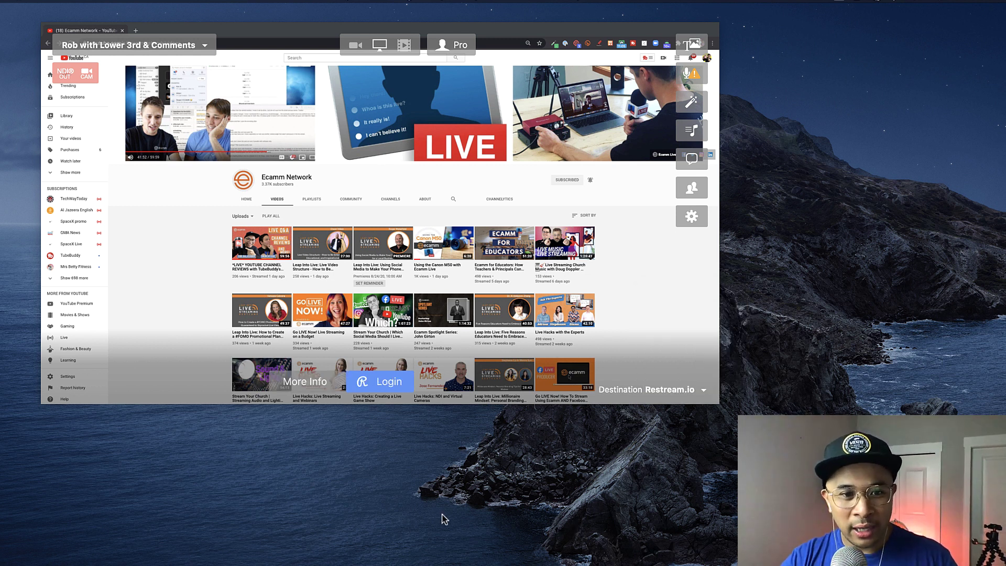
# - Log in to Restream.io, authorize Ecamm Live, and dismiss the ready-to-go-live notice
pyautogui.click(396, 388)
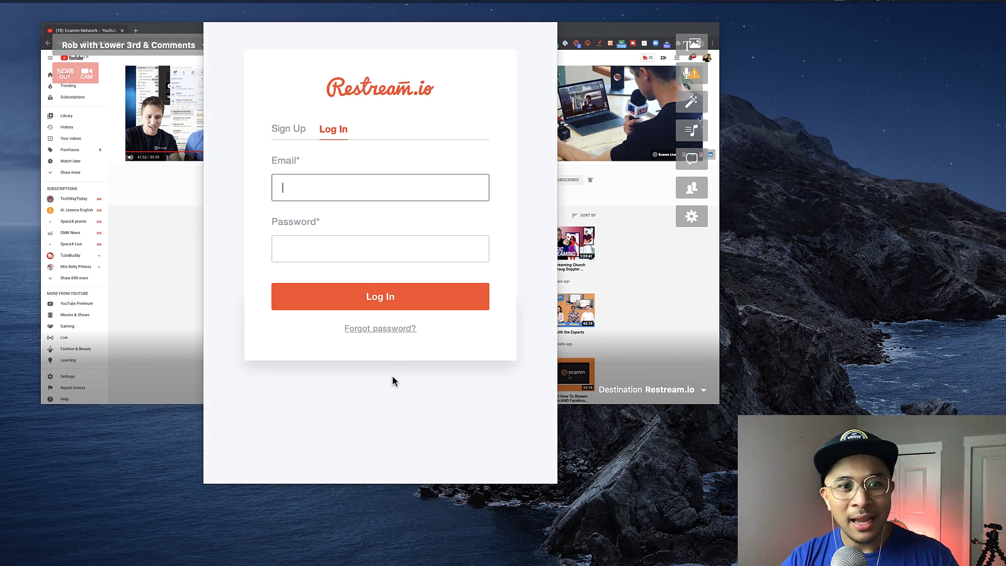
pyautogui.click(357, 192)
pyautogui.press('Return')
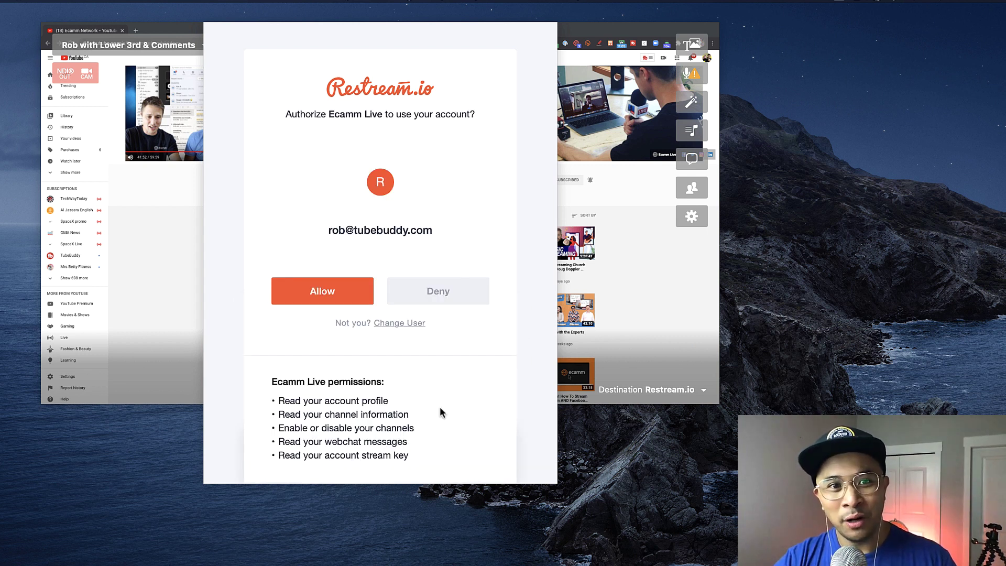
pyautogui.click(330, 294)
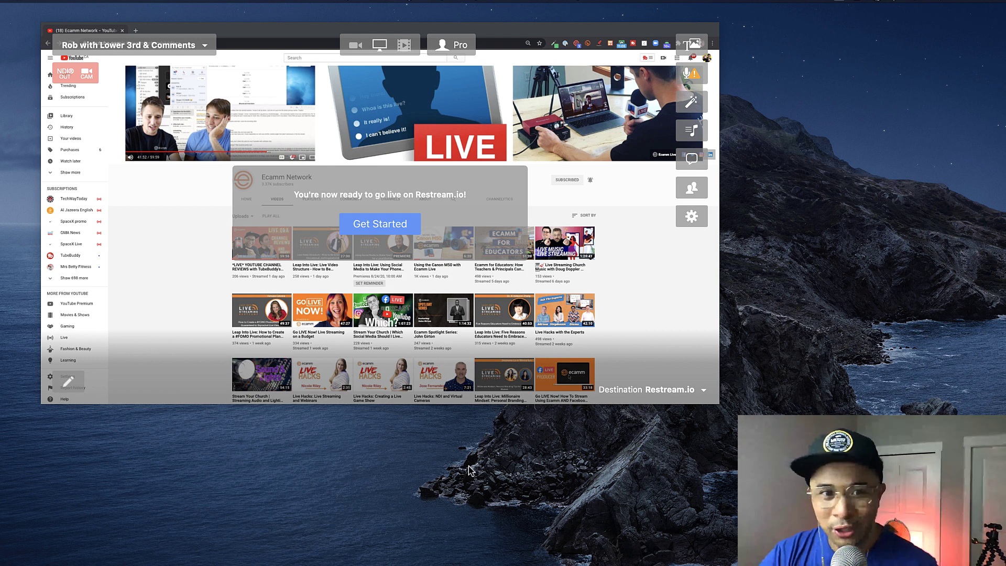
pyautogui.moveTo(503, 314)
pyautogui.moveTo(399, 388)
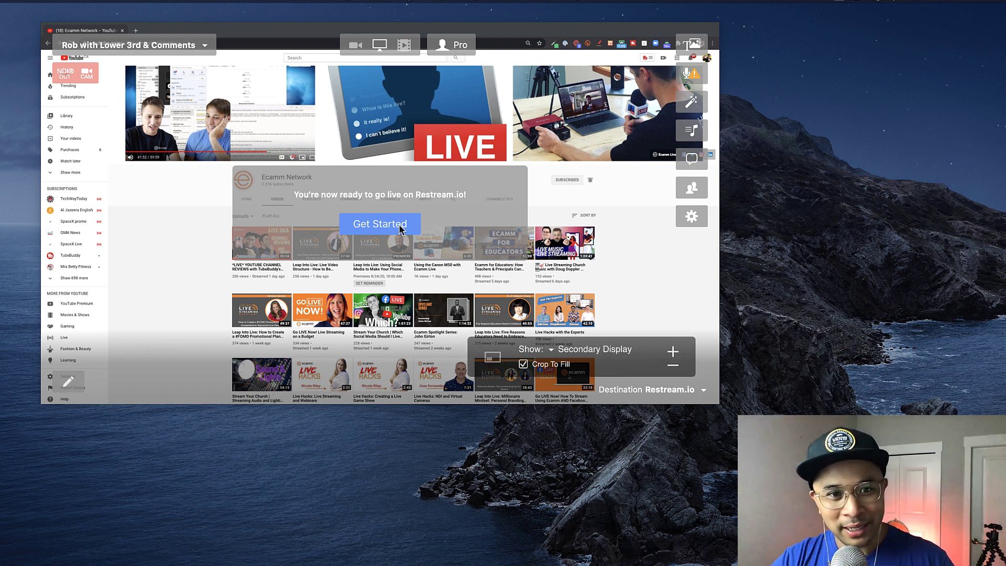
pyautogui.click(400, 228)
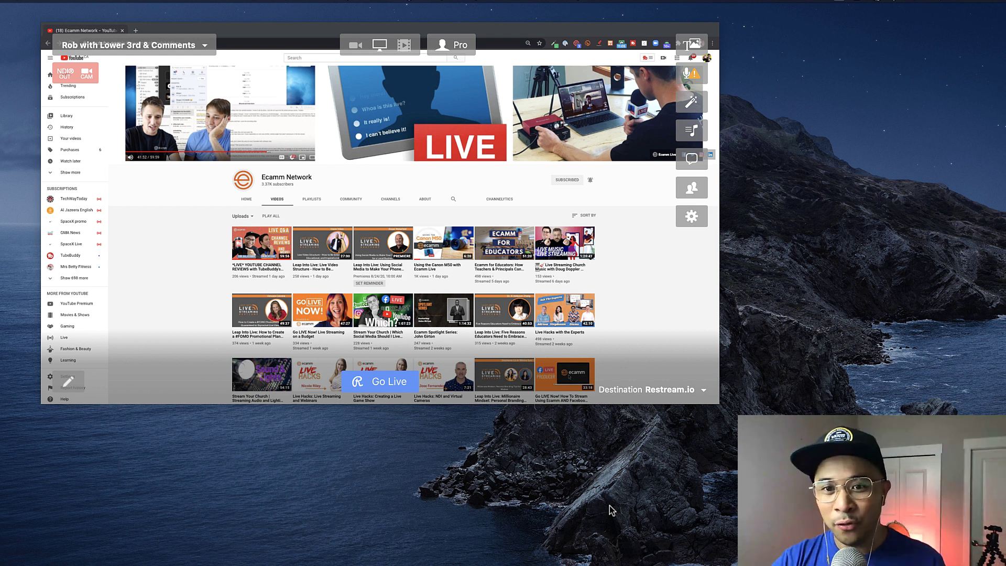
# - Bring the browser with the Restream Destinations dashboard to the front
pyautogui.press('super+Tab')
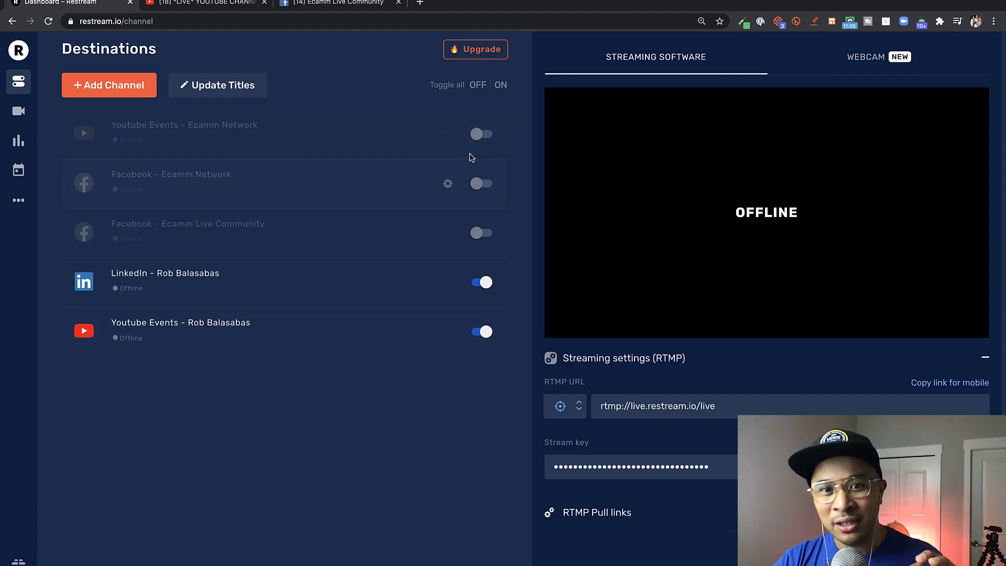
pyautogui.moveTo(285, 133)
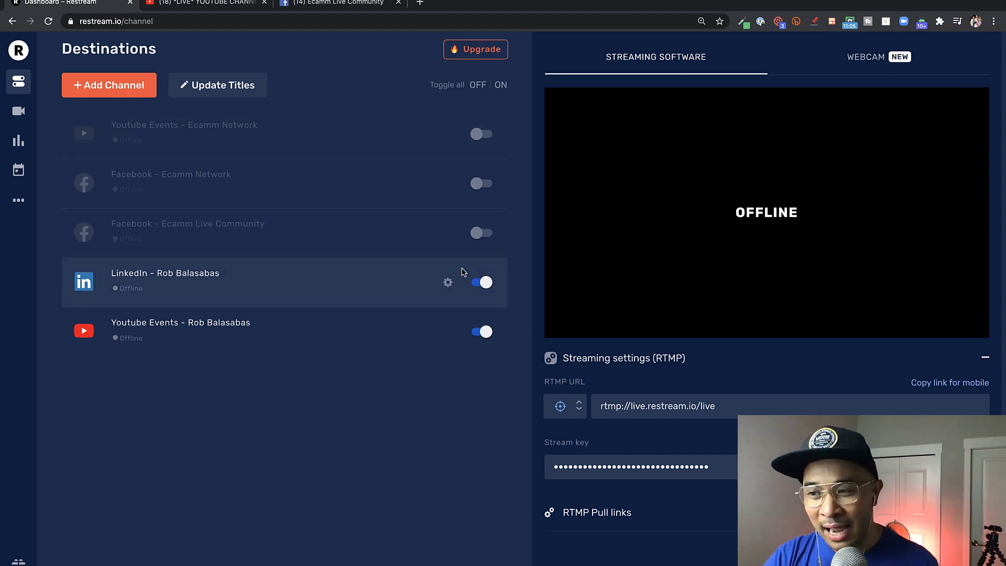
# - Enable the YouTube Events Ecamm Network and both Facebook channels so all five destinations are on
pyautogui.click(480, 134)
pyautogui.click(480, 183)
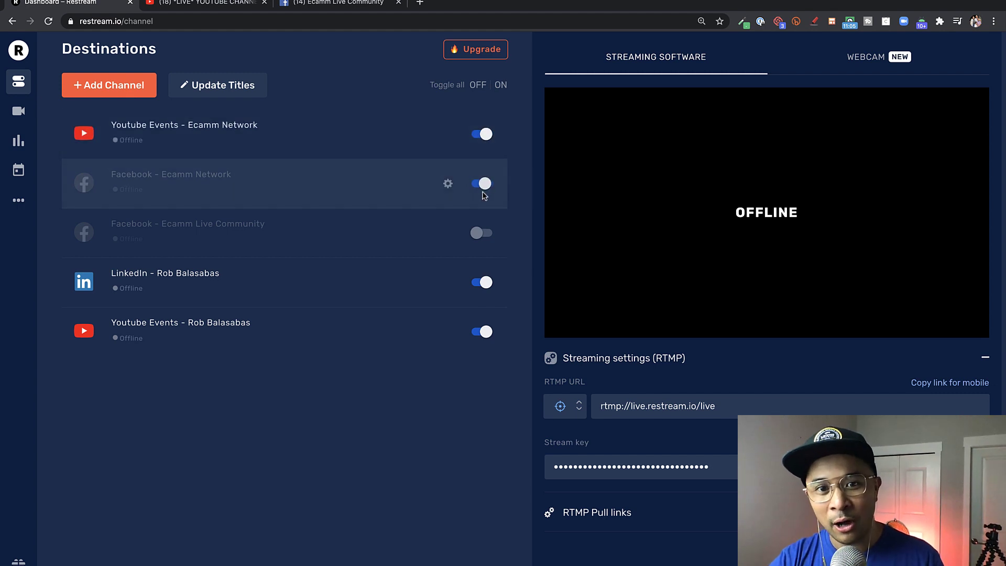
pyautogui.click(480, 233)
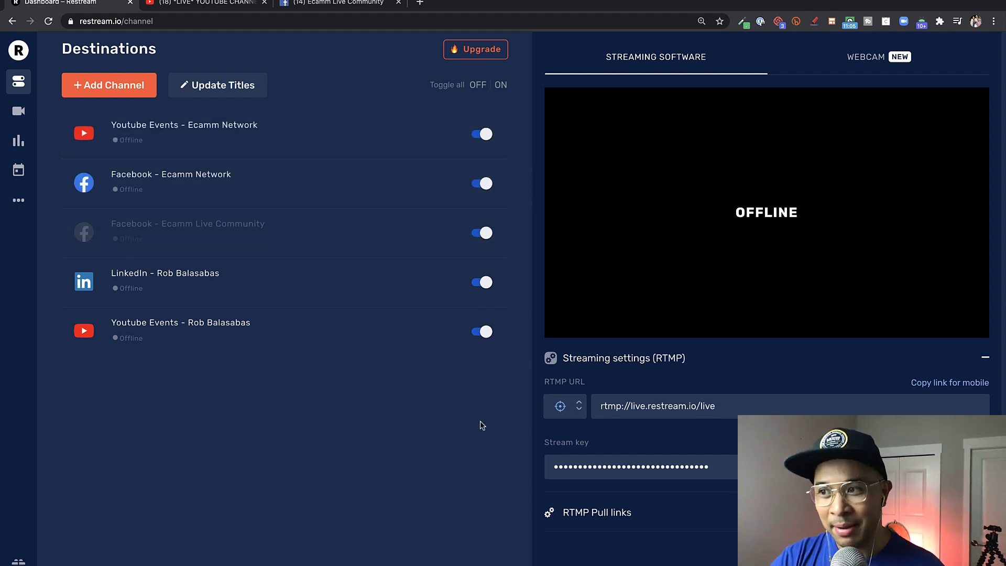